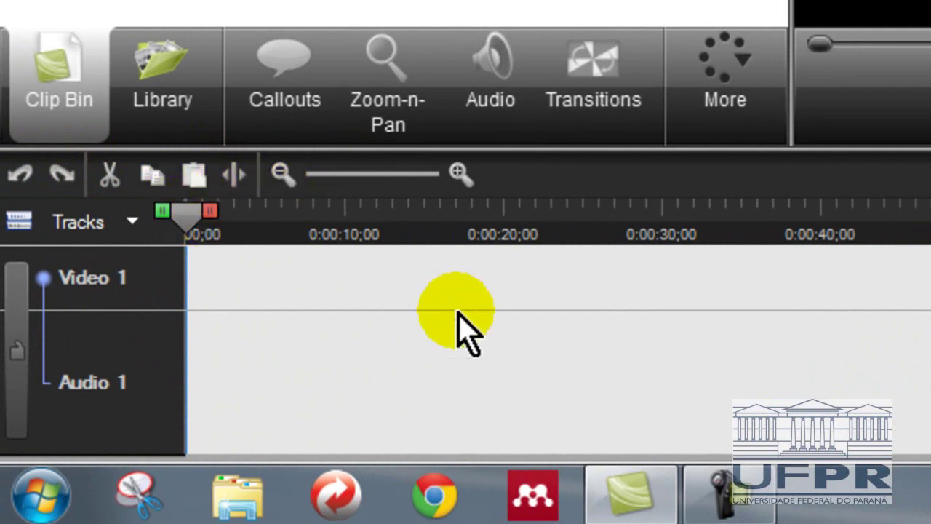
Step: Import filmadora jvc.avi and filmadora sony.avi from the desktop into the Clip Bin
left_click(649, 498)
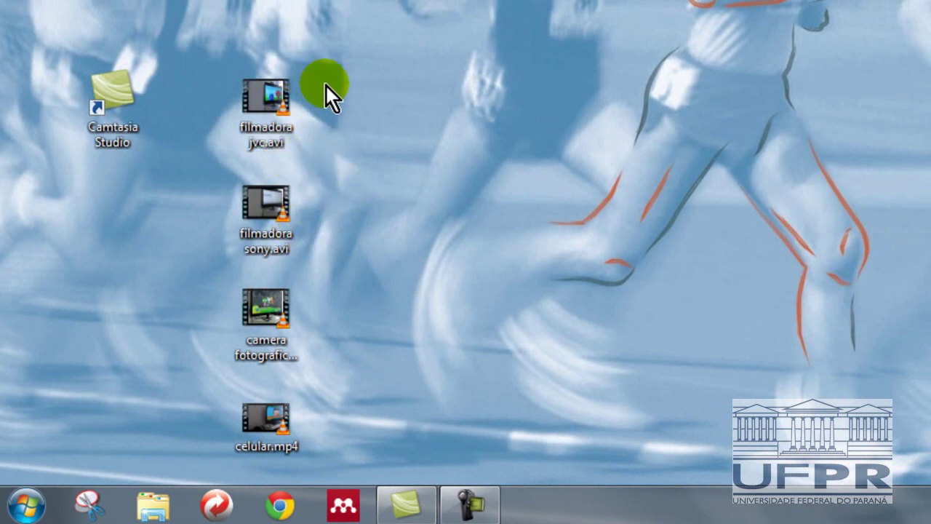
left_click_drag(326, 85, 250, 208)
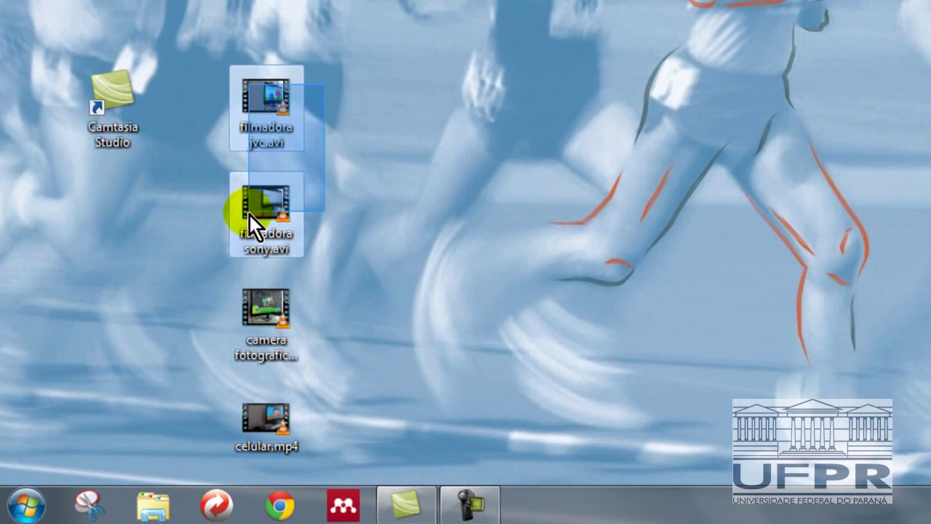
left_click_drag(278, 135, 139, 210)
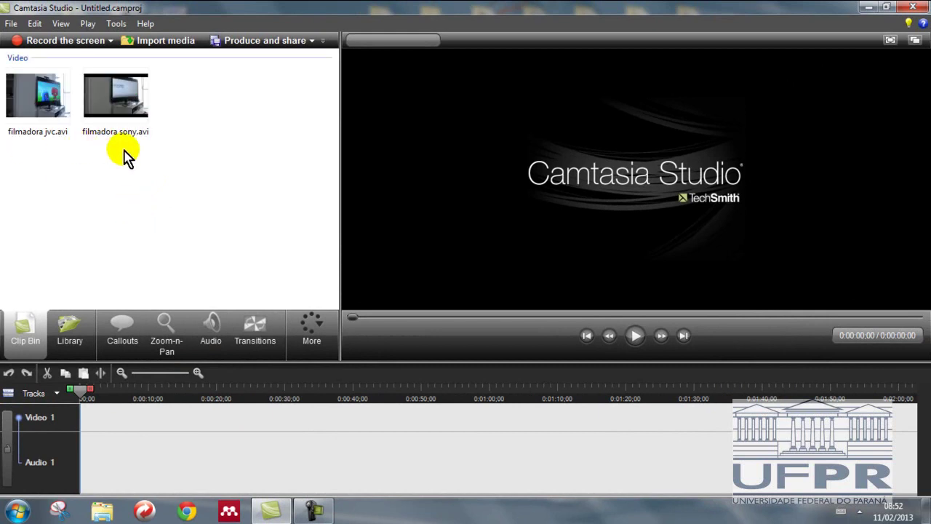
Step: Add filmadora jvc.avi and filmadora sony.avi to the timeline and set the editing dimensions to 720 x 480 (Recording Dimensions)
left_click_drag(124, 159, 160, 433)
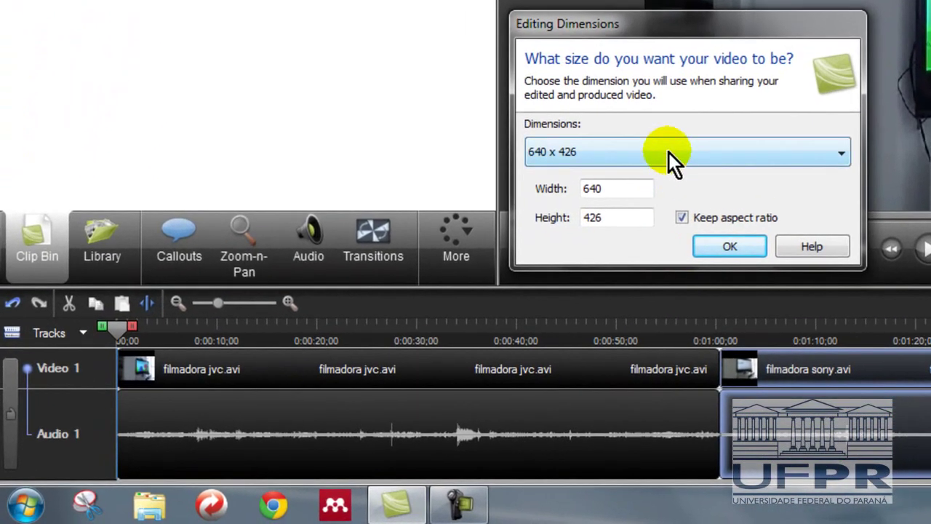
left_click(456, 269)
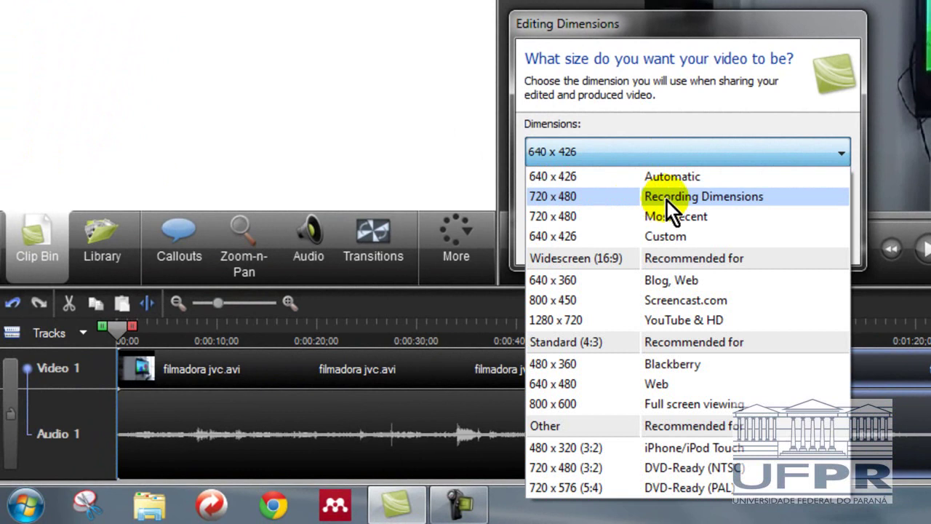
left_click(719, 201)
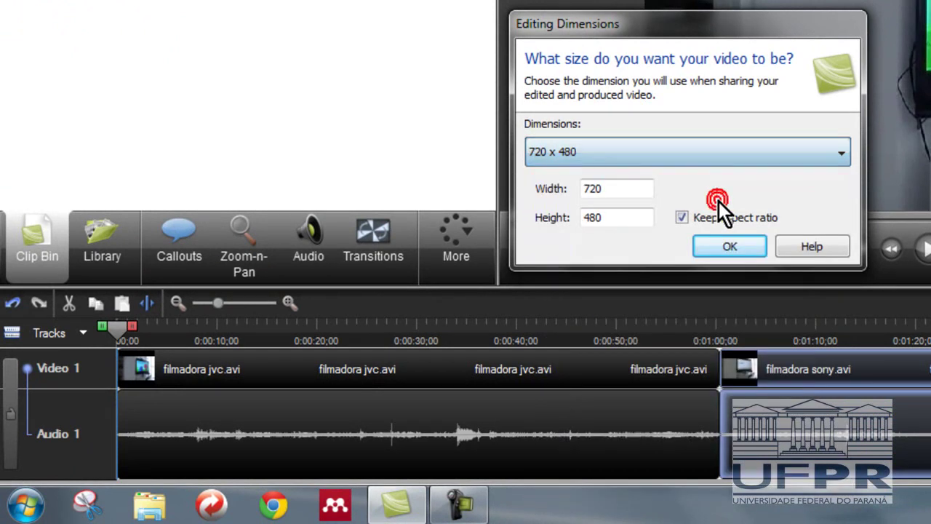
left_click(728, 247)
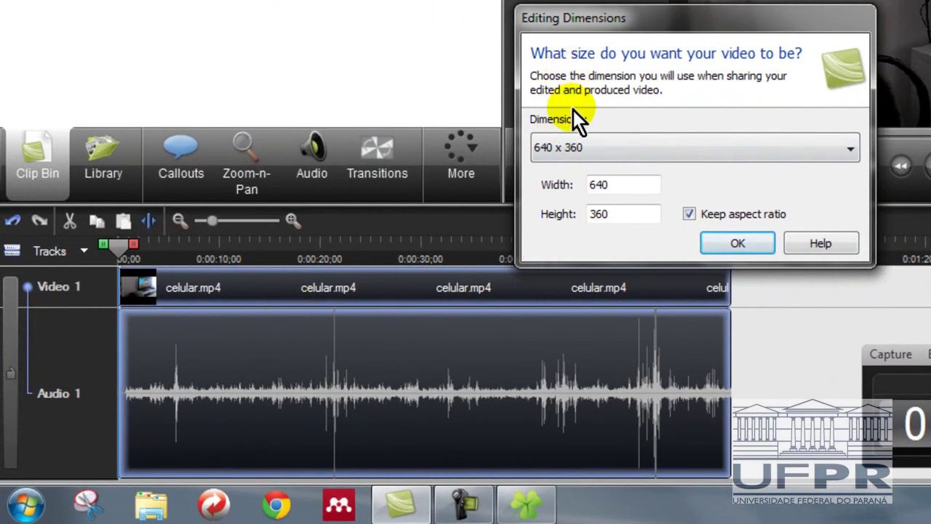
Step: Set the editing dimensions for the celular.mp4 project to 1280 x 720, the YouTube & HD preset
left_click(569, 147)
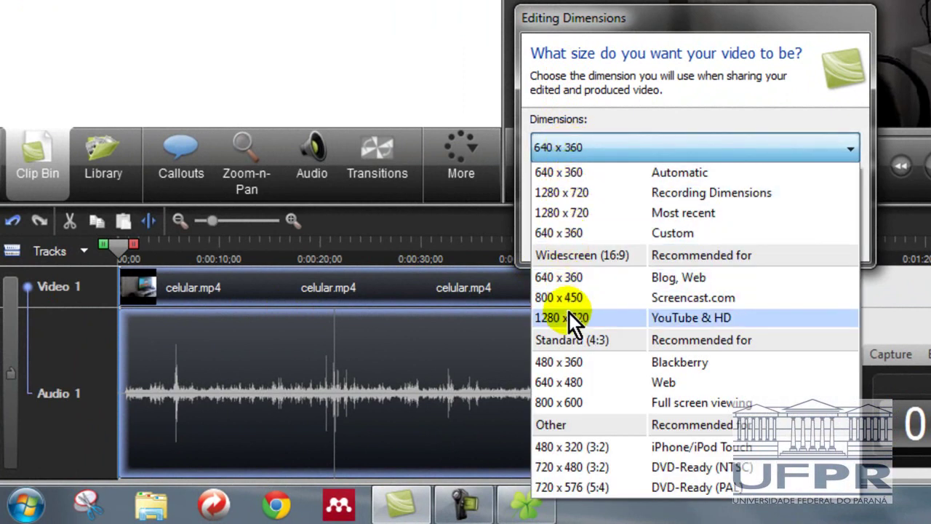
left_click(683, 319)
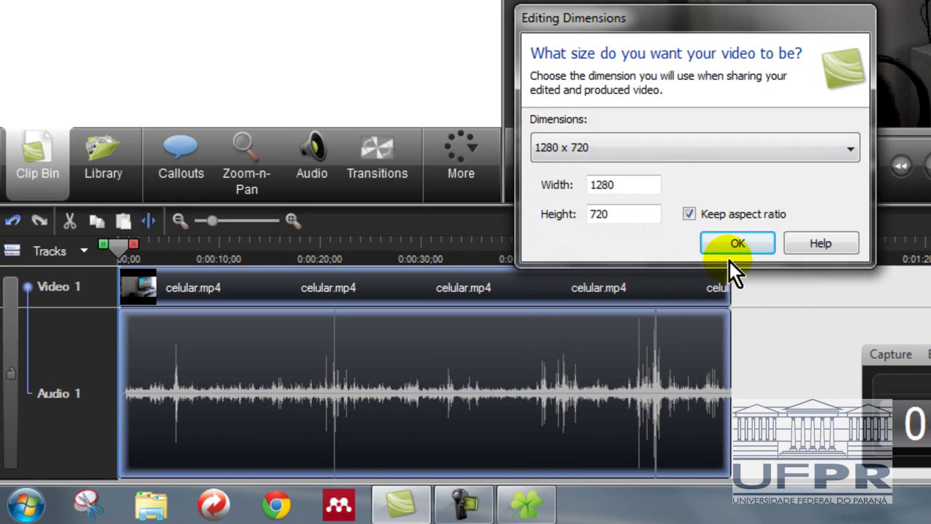
left_click(745, 244)
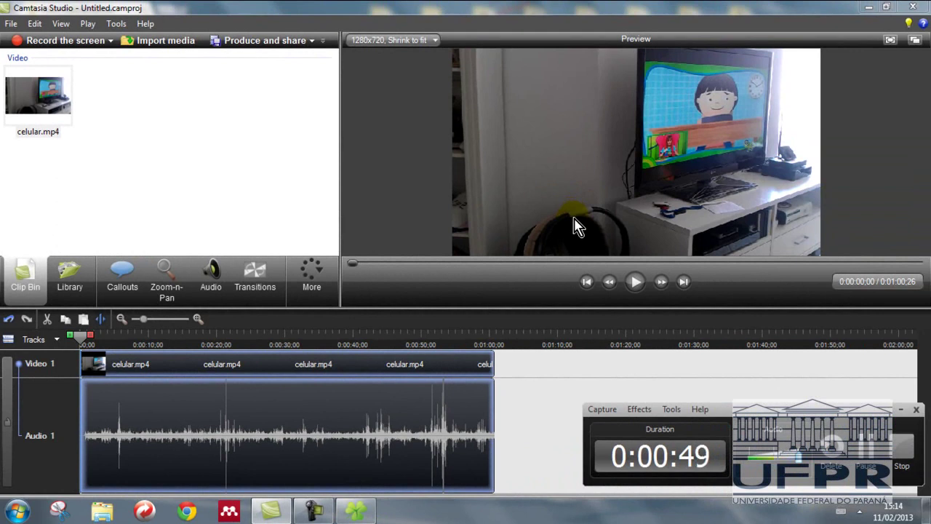
left_click(897, 454)
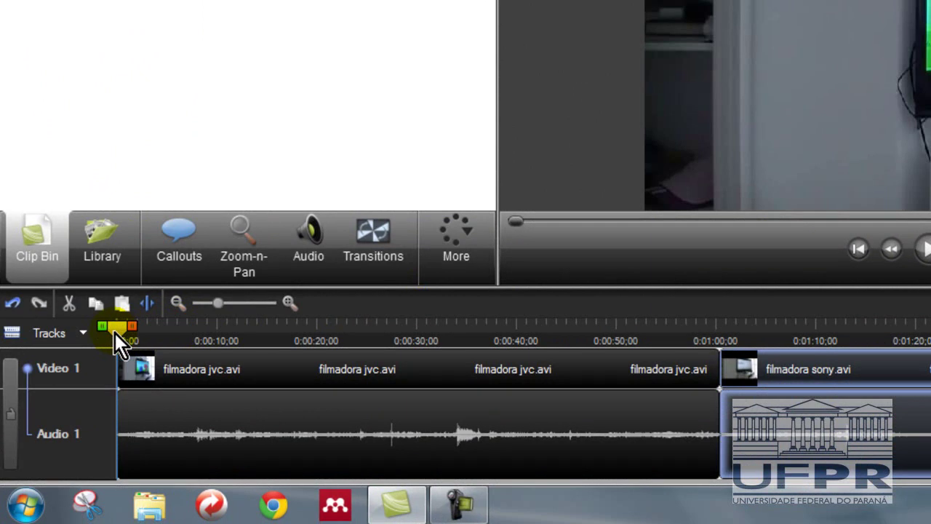
Step: Select a short range of filmadora jvc.avi from about 33 to 38 seconds and clear the selection again
left_click_drag(115, 333, 445, 335)
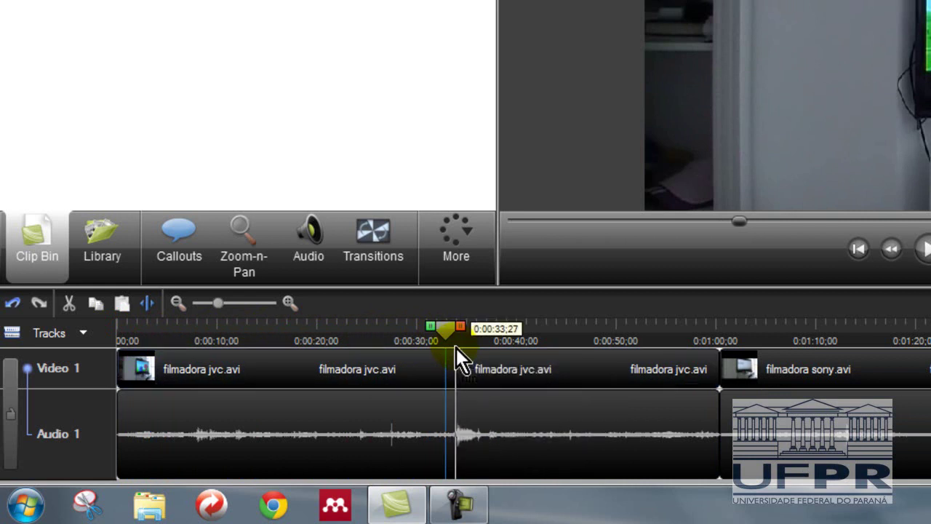
left_click_drag(461, 332, 480, 331)
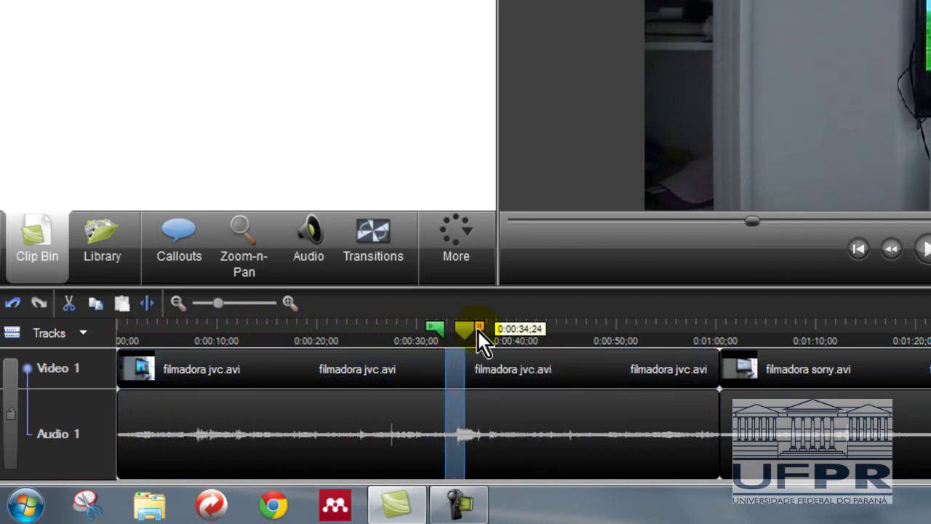
left_click(456, 331)
mouse_move(475, 330)
left_mouse_down()
mouse_move(508, 325)
mouse_move(464, 332)
mouse_move(476, 333)
left_mouse_up()
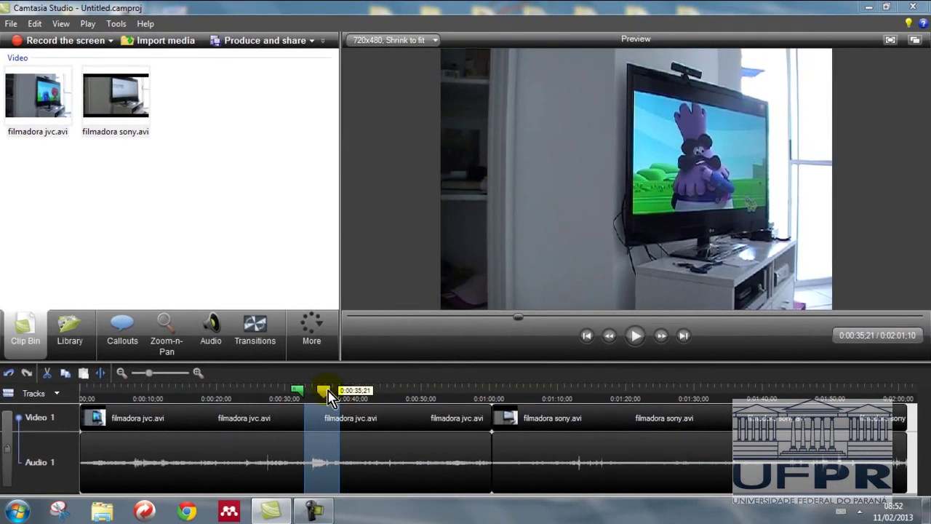
left_click_drag(329, 397, 318, 396)
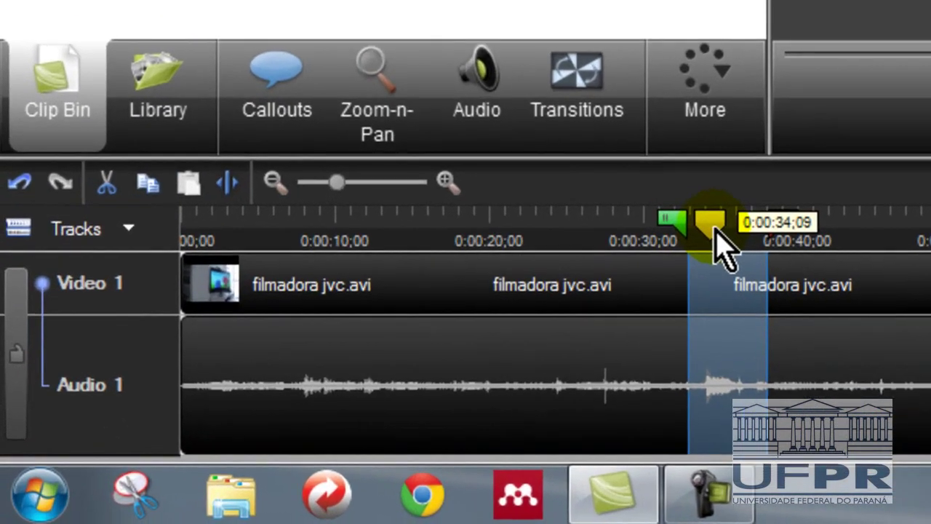
left_click(317, 395)
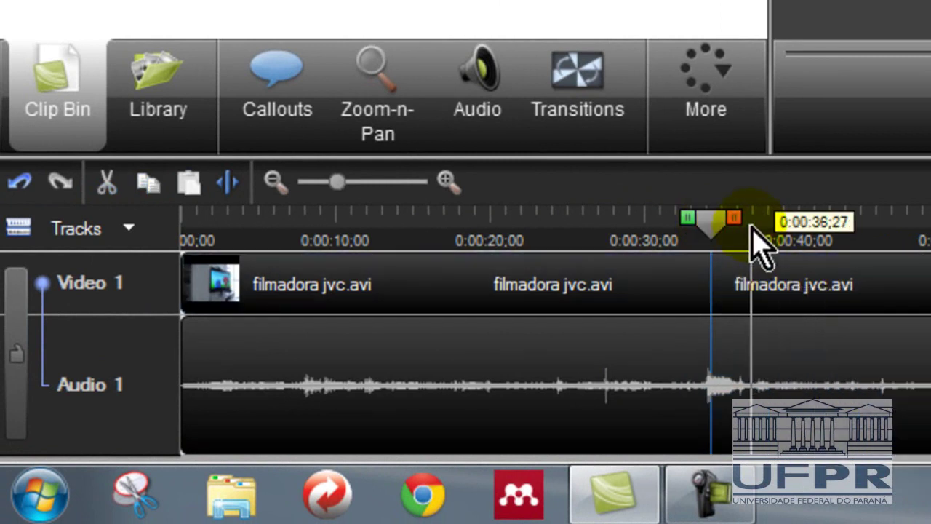
Step: Scrub through filmadora jvc.avi and advance in small steps to place the playhead at 0:00:49;23
left_click_drag(714, 223, 826, 224)
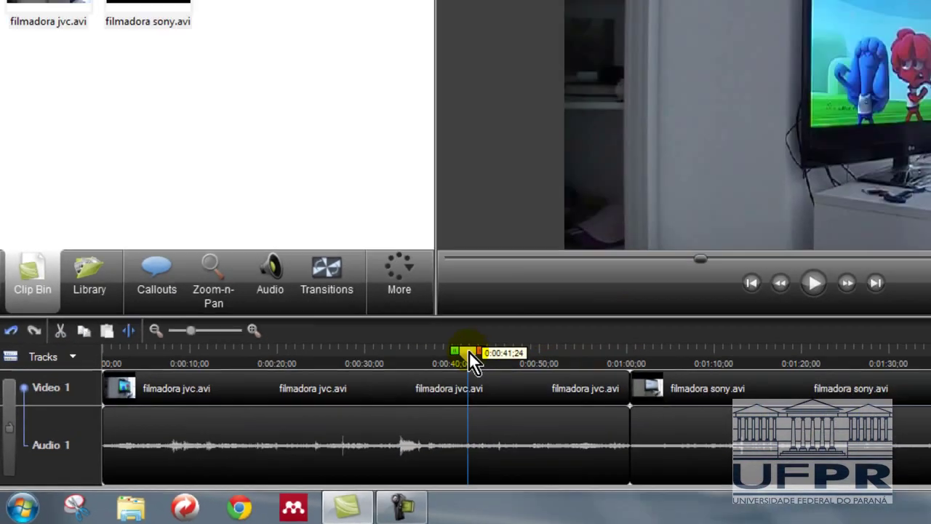
left_click_drag(470, 352, 544, 365)
left_click_drag(425, 399, 412, 396)
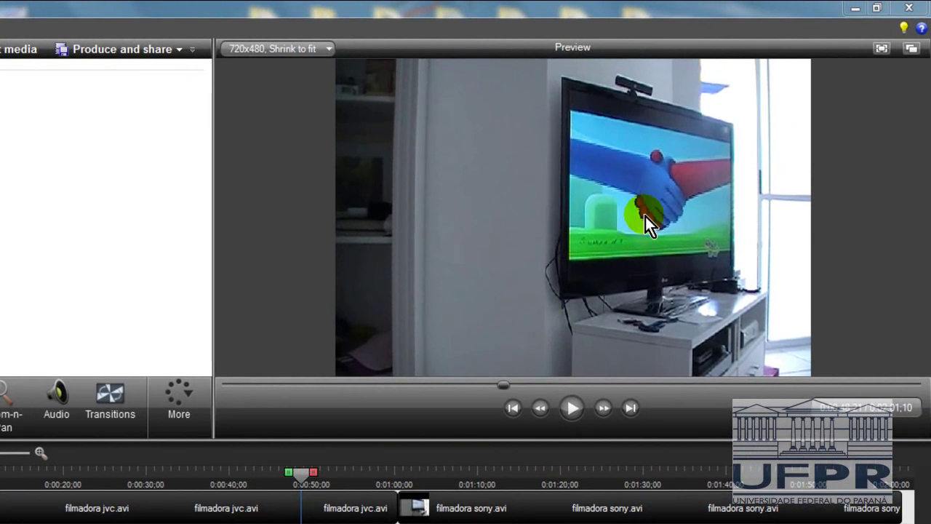
left_click(606, 417)
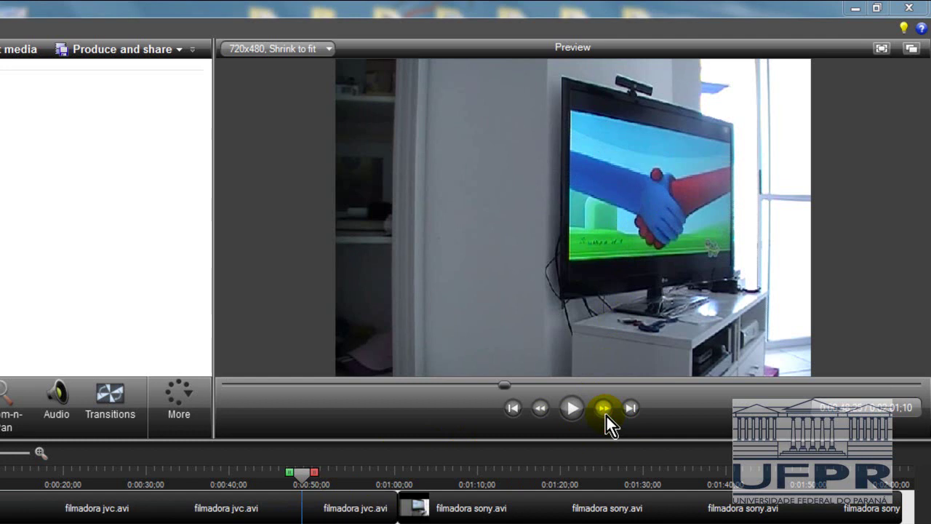
left_click(607, 416)
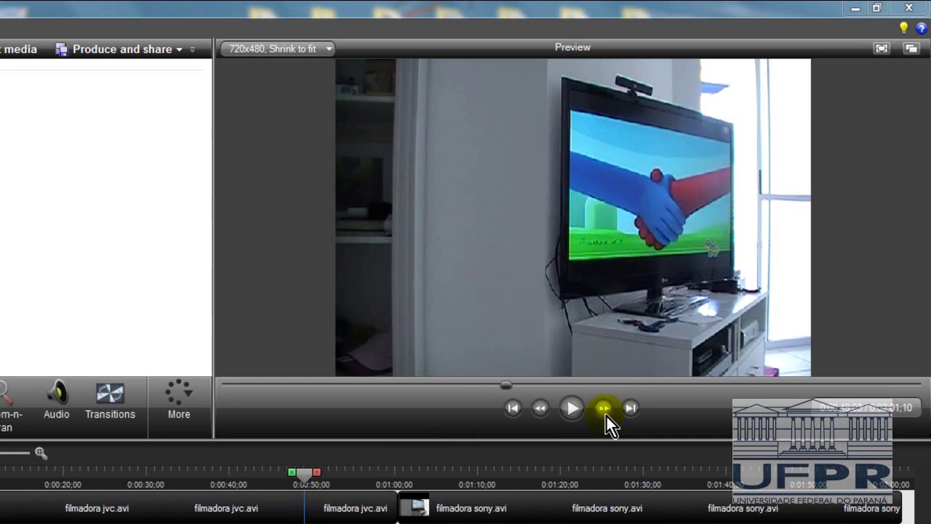
left_click(607, 416)
left_click(607, 416)
left_click(606, 416)
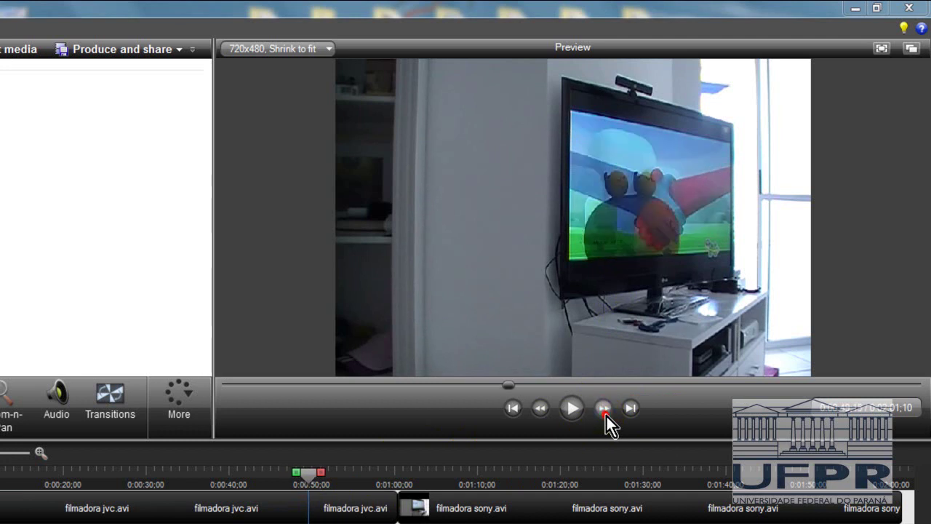
left_click(607, 416)
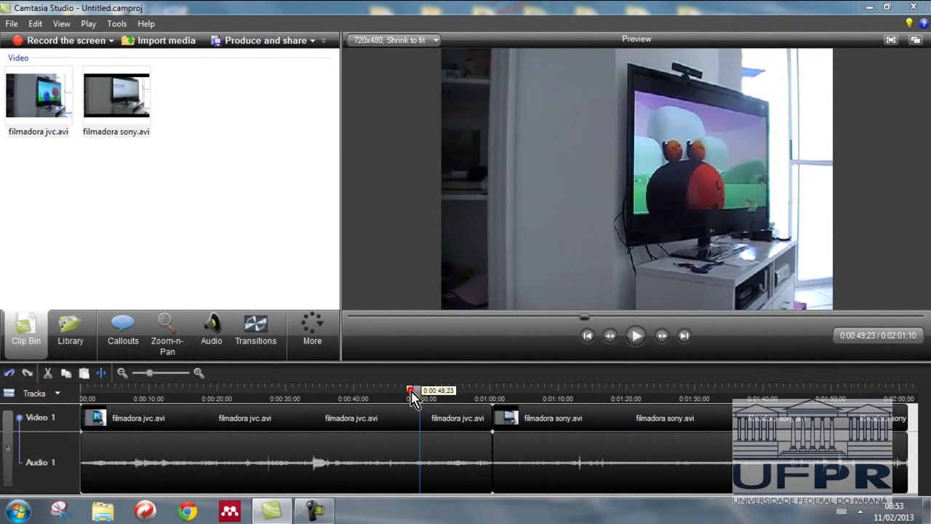
Step: Select the part of filmadora jvc.avi from the timeline start to 0:00:49;23 and cut it out
left_click_drag(412, 393, 46, 385)
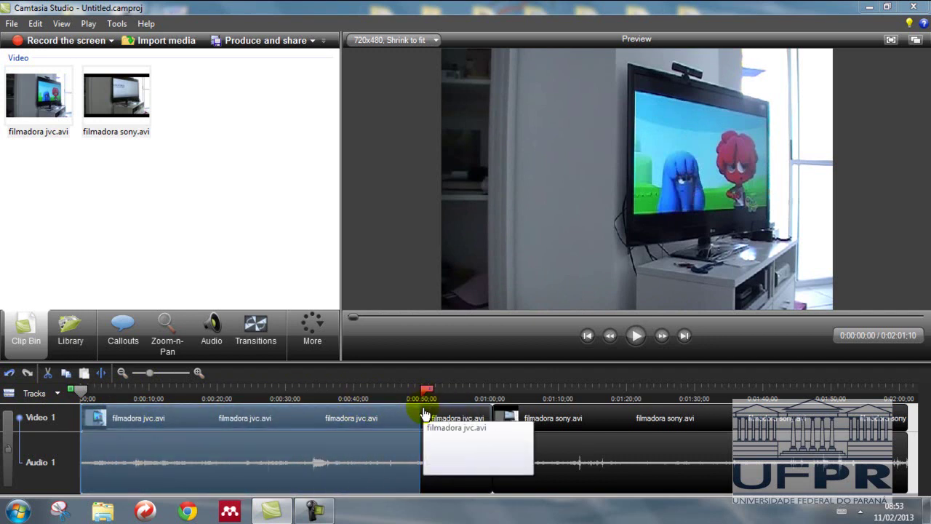
left_click(269, 425)
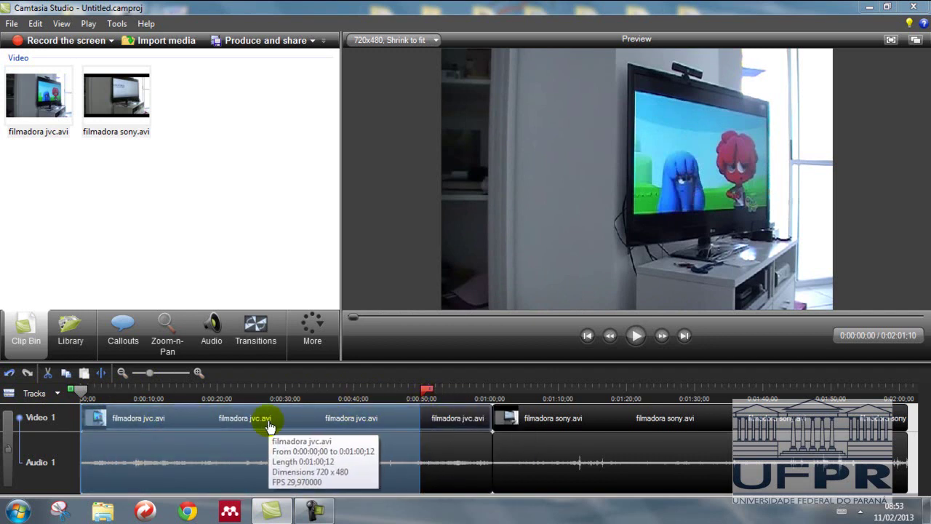
left_click_drag(79, 391, 308, 393)
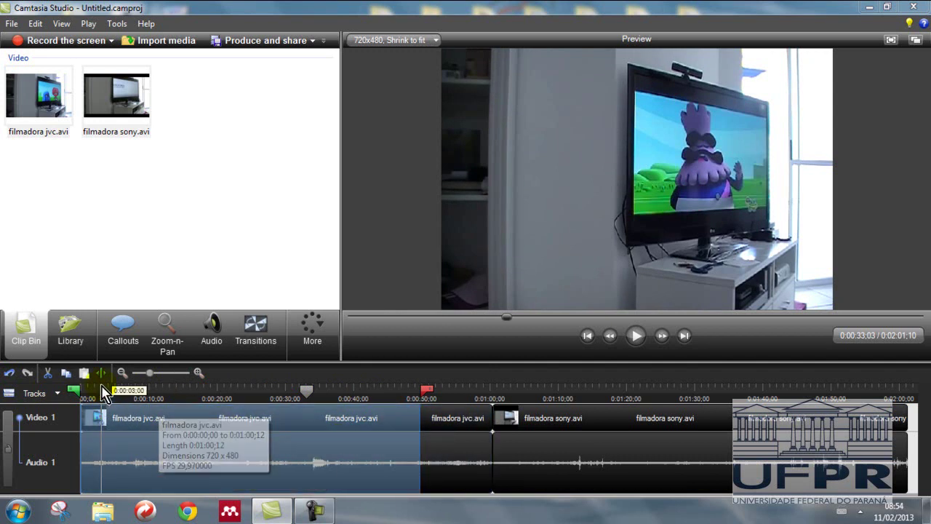
left_click(48, 373)
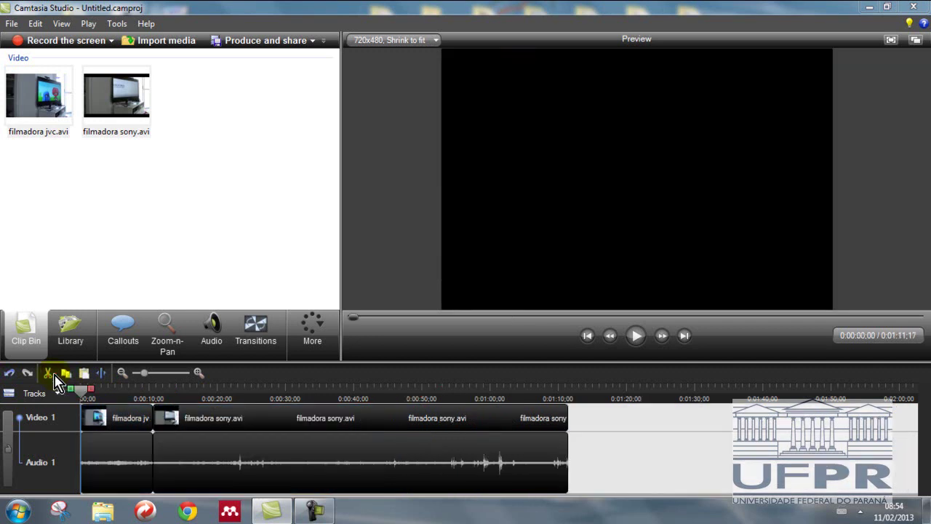
Step: Scrub into filmadora sony.avi and step the playhead backwards to 0:00:15;06
left_click_drag(82, 399, 212, 400)
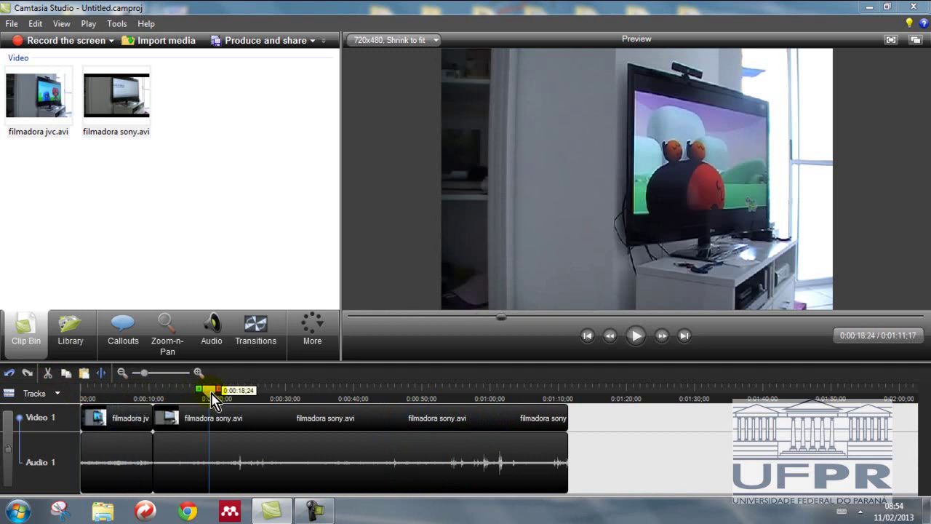
left_click(663, 336)
left_click(665, 337)
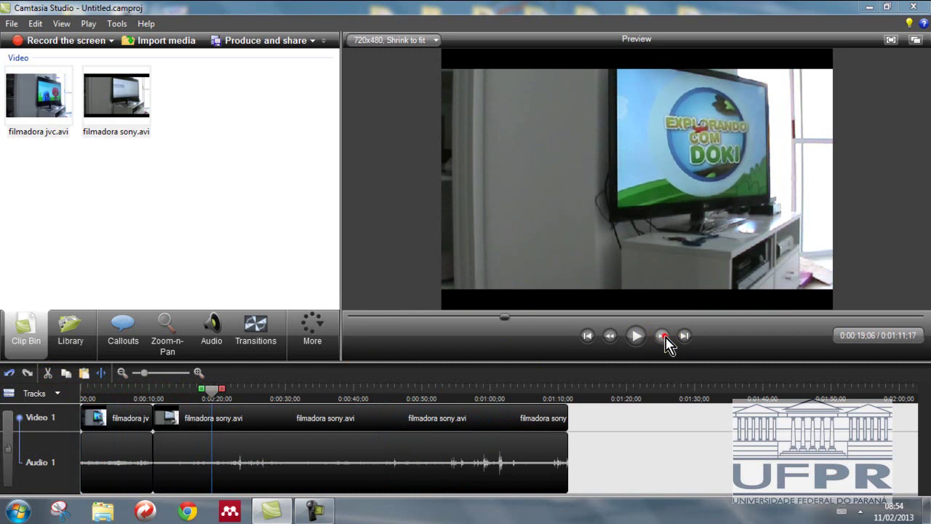
left_click(614, 337)
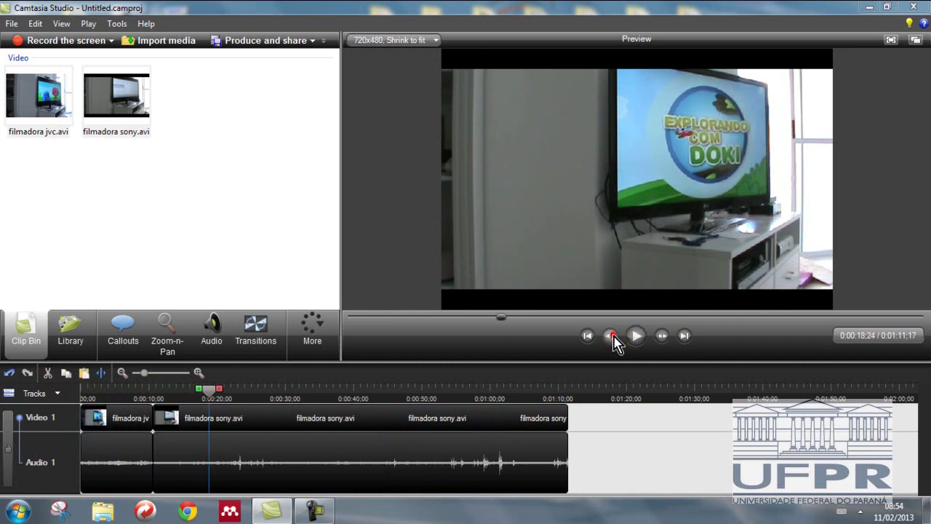
left_click(613, 337)
left_click(614, 337)
left_click(613, 336)
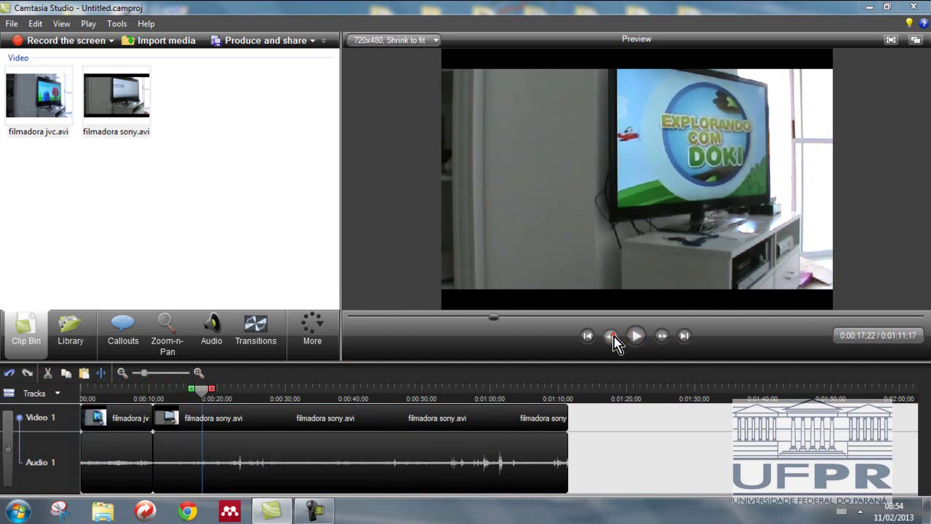
left_click(613, 336)
left_click(613, 337)
left_click(613, 337)
left_click(613, 337)
left_click(613, 337)
left_click(614, 337)
left_click(613, 337)
left_click(613, 337)
left_click(613, 337)
left_click(613, 336)
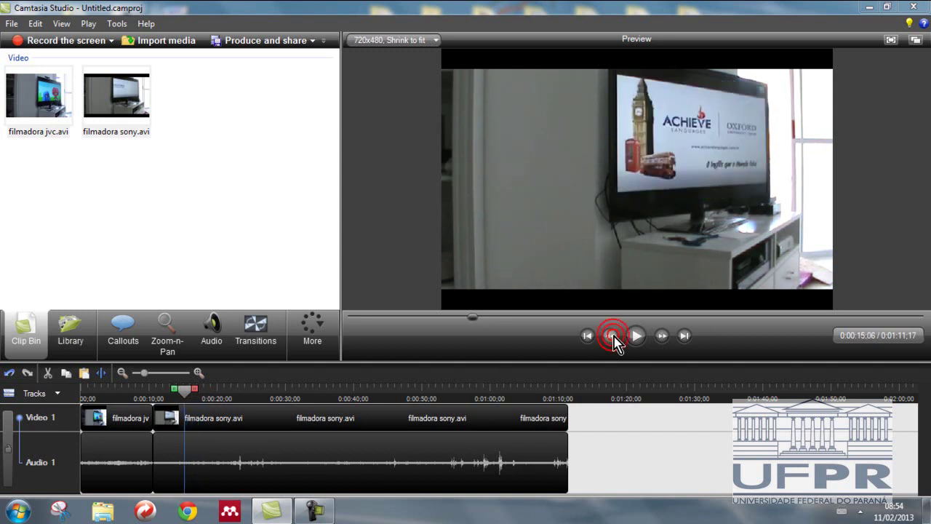
Step: Place the playhead at 0:00:15;14 and delete the rest of filmadora sony.avi from there to the timeline end
left_click(661, 337)
left_click(660, 338)
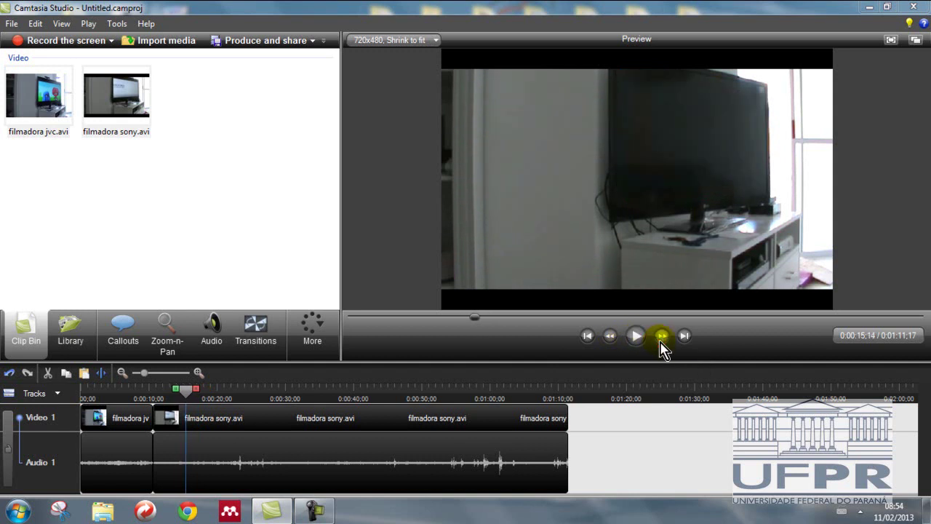
left_click(660, 339)
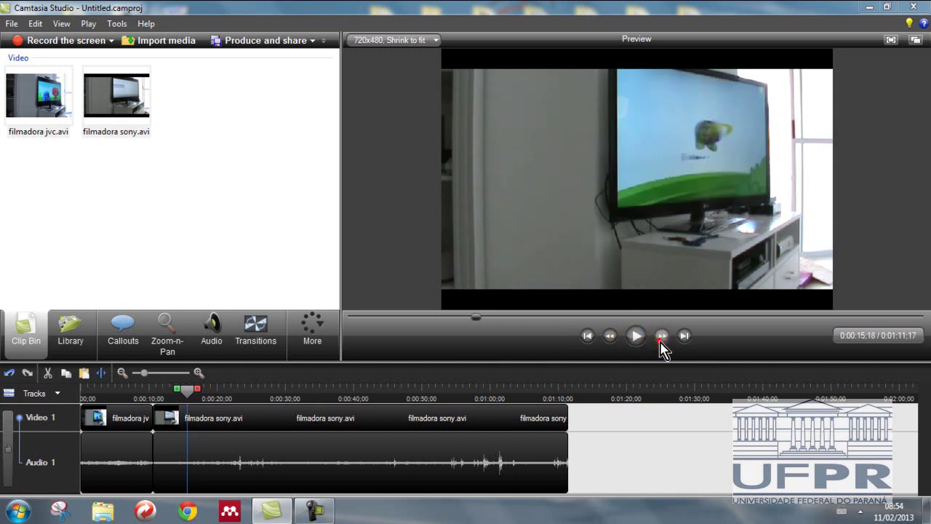
left_click(610, 337)
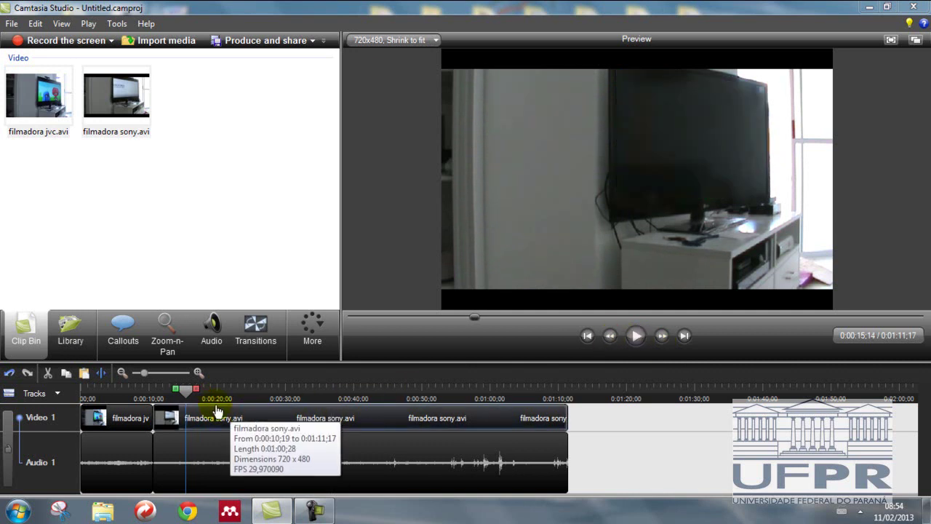
mouse_move(200, 389)
left_mouse_down()
mouse_move(355, 389)
mouse_move(580, 363)
mouse_move(623, 388)
mouse_move(593, 416)
left_mouse_up()
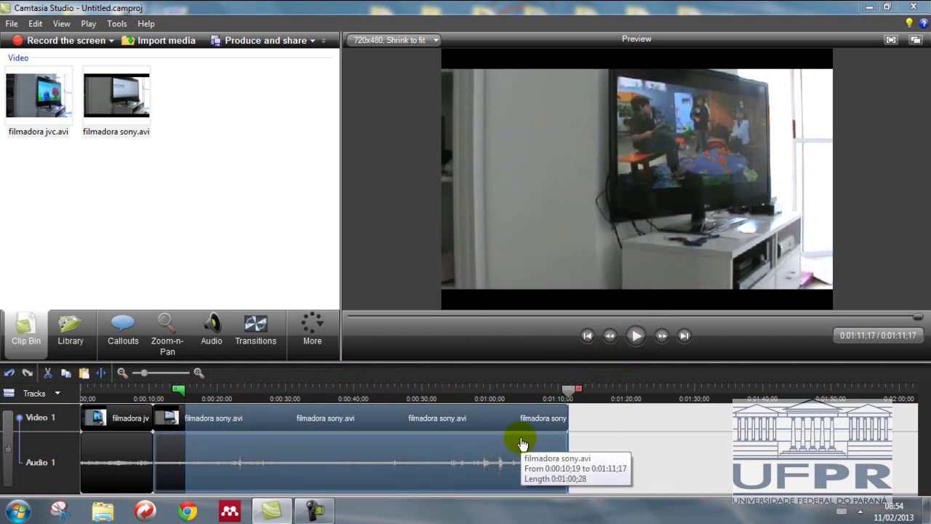
key("Delete")
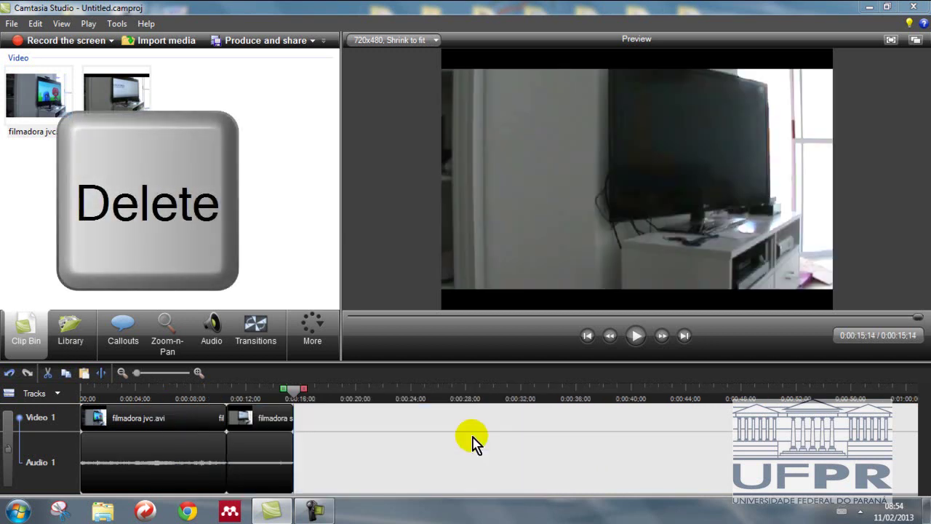
Step: Enlarge the timeline scale and split filmadora jvc.avi at 0:00:09;25
left_click_drag(300, 396, 176, 399)
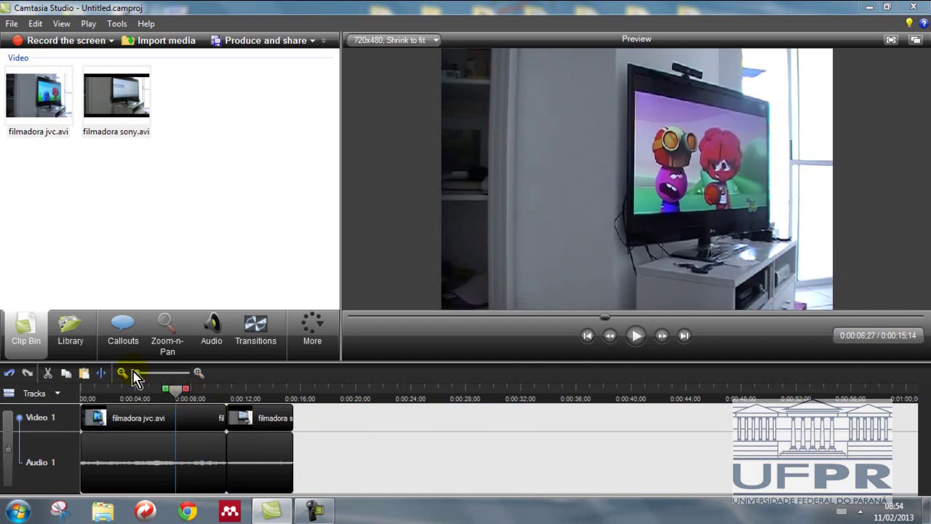
left_click(199, 373)
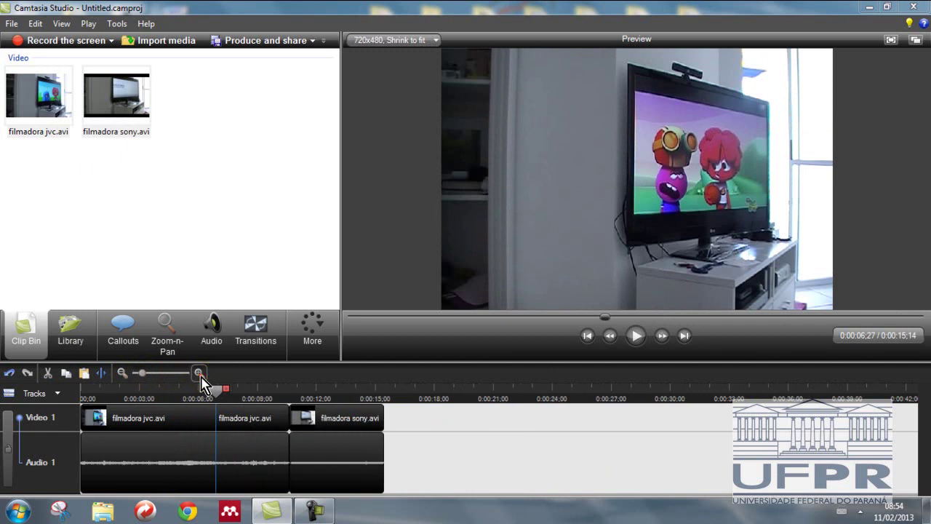
left_click(199, 374)
left_click(199, 374)
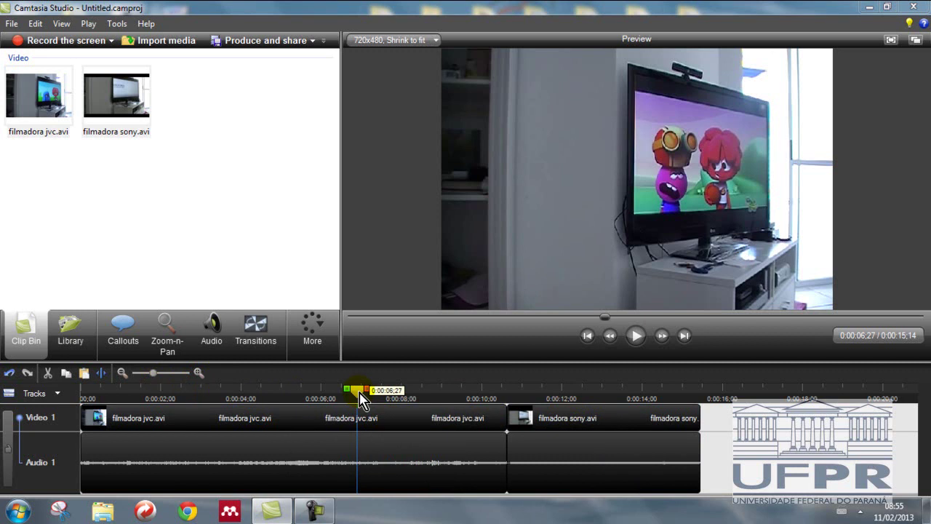
left_click_drag(359, 398, 486, 403)
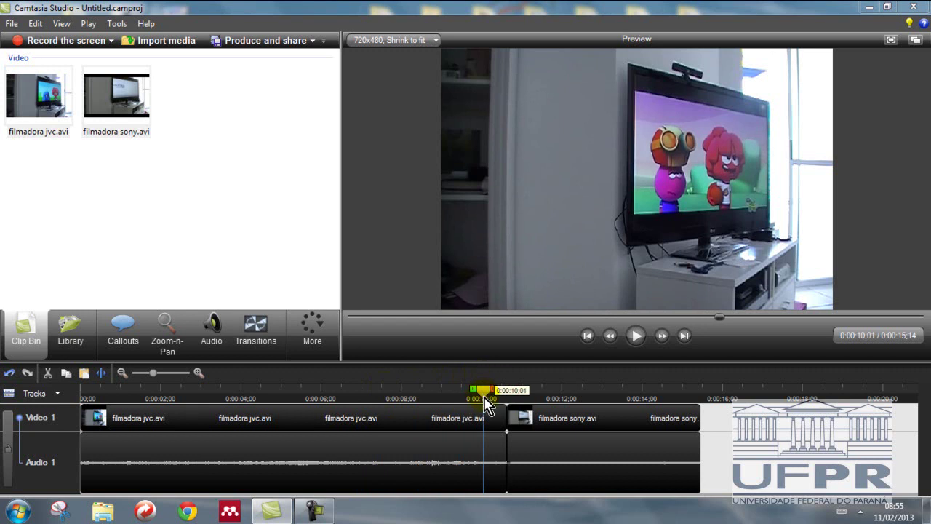
mouse_move(485, 404)
left_mouse_down()
mouse_move(481, 393)
mouse_move(518, 393)
mouse_move(478, 389)
mouse_move(488, 401)
left_mouse_up()
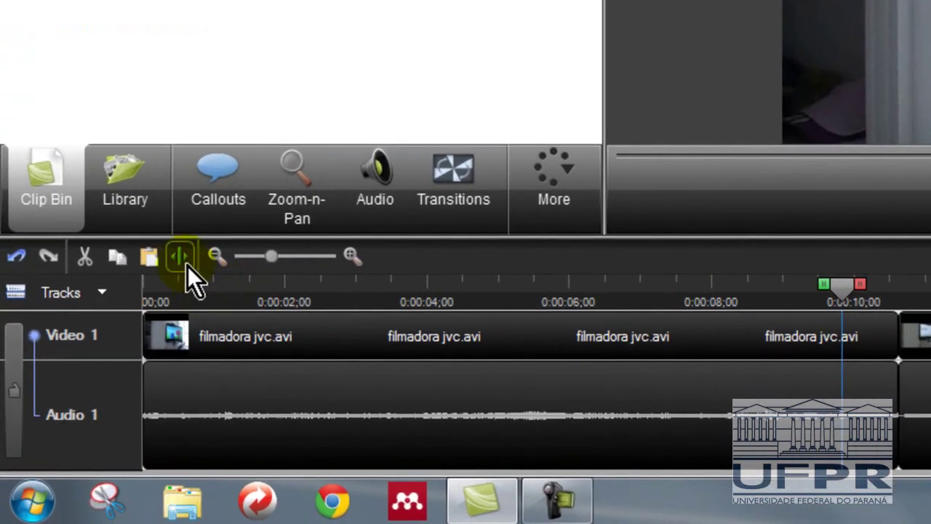
left_click(171, 270)
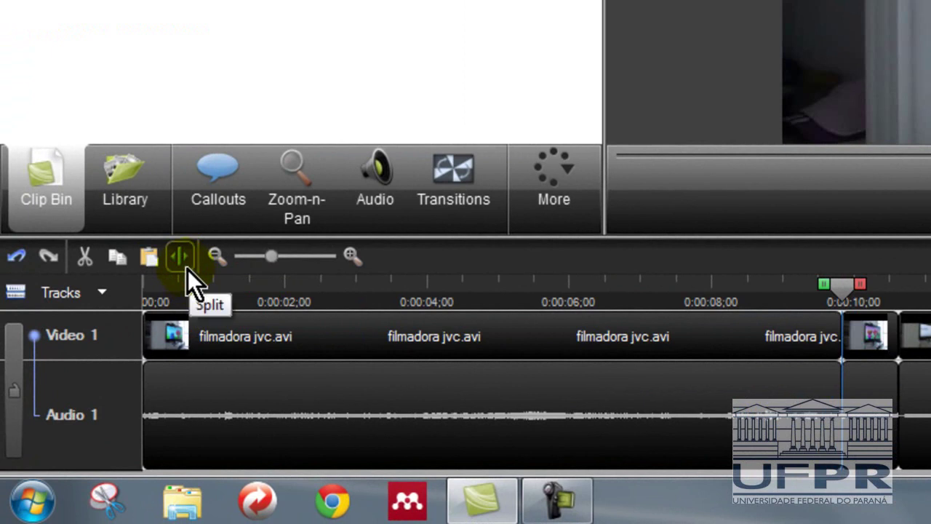
Step: Play the timeline from 0:00:09;20 across the split in filmadora jvc.avi and into filmadora sony.avi
left_click(632, 413)
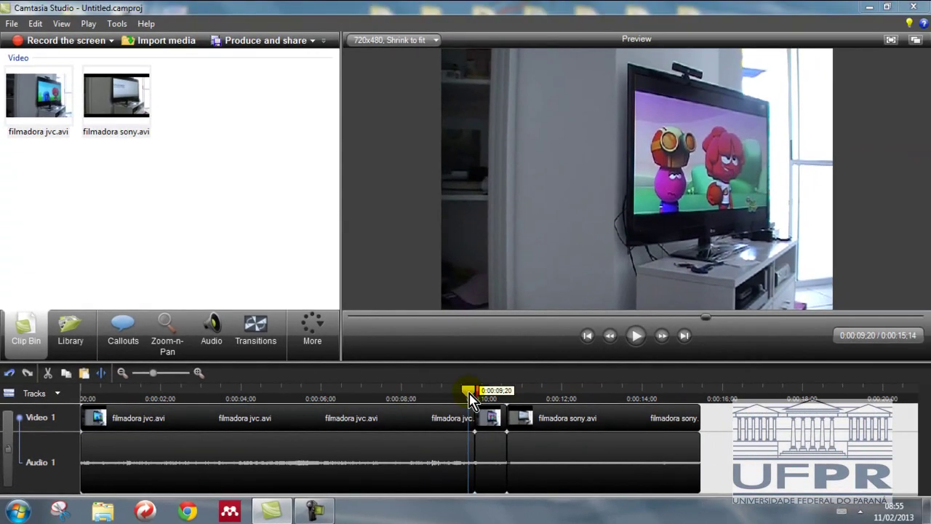
left_click(636, 337)
left_click(541, 391)
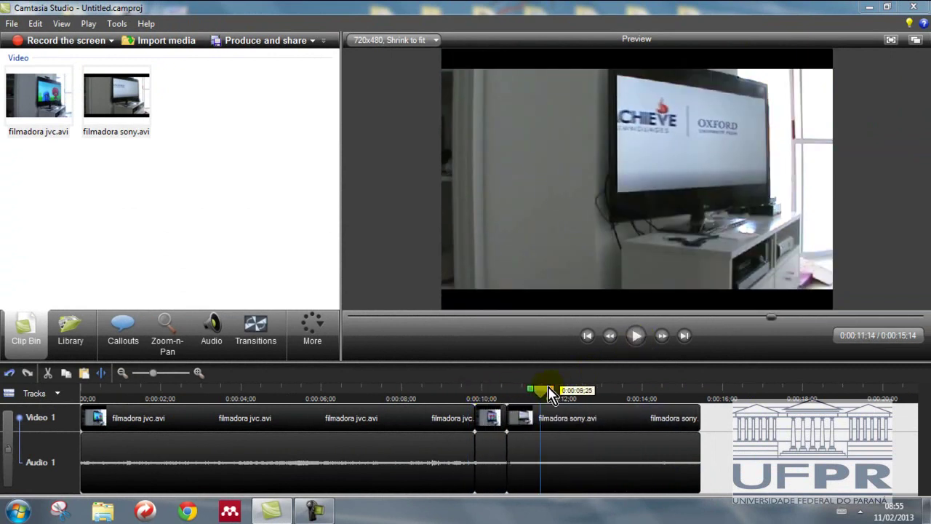
Step: Select the short filmadora jvc.avi piece from 0:00:09;25 to the start of filmadora sony.avi and copy it
left_click(493, 397)
left_click_drag(493, 397, 511, 389)
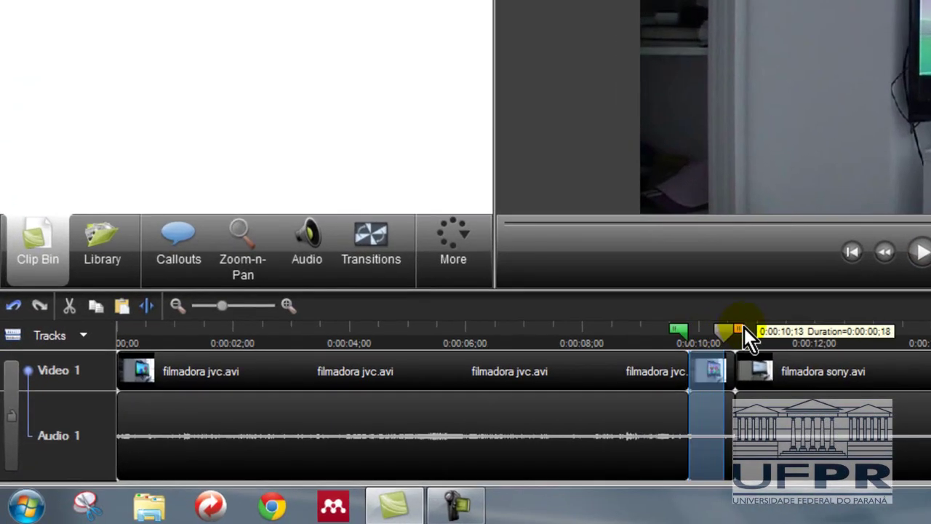
left_click_drag(744, 328, 753, 326)
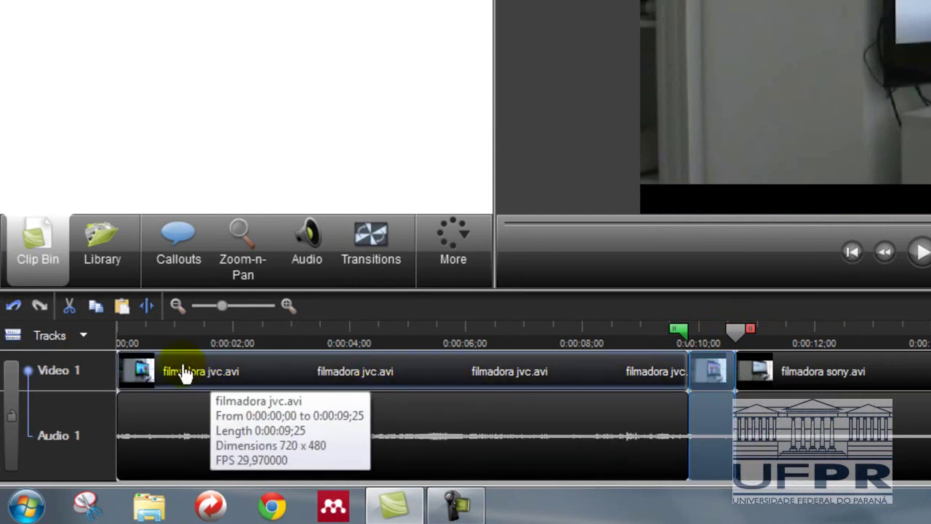
left_click(96, 316)
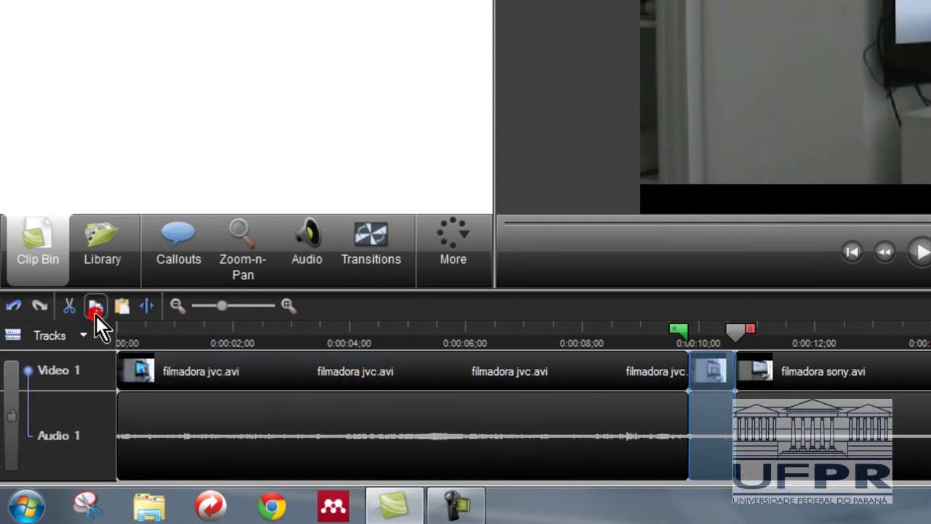
Step: Return the playhead to the timeline start and paste the copied filmadora jvc.avi piece there
left_click(737, 328)
left_click_drag(736, 328, 125, 356)
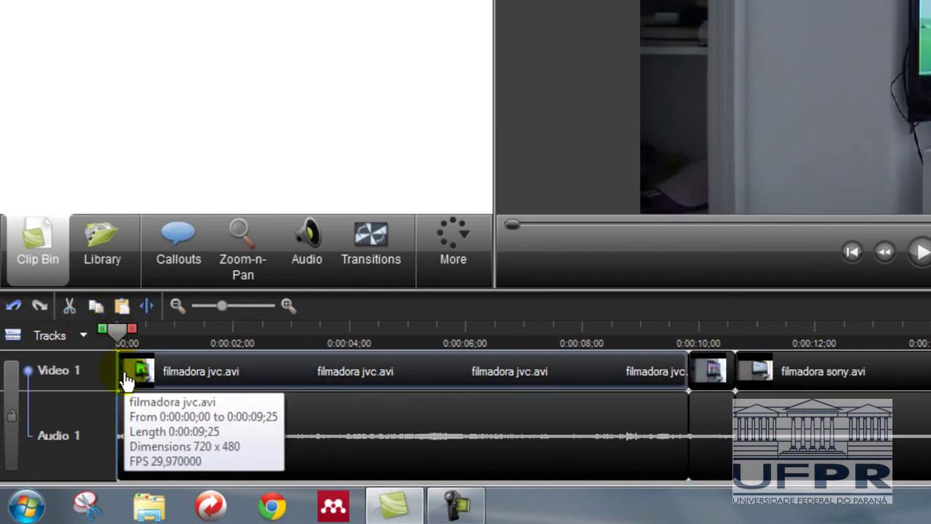
left_click(96, 307)
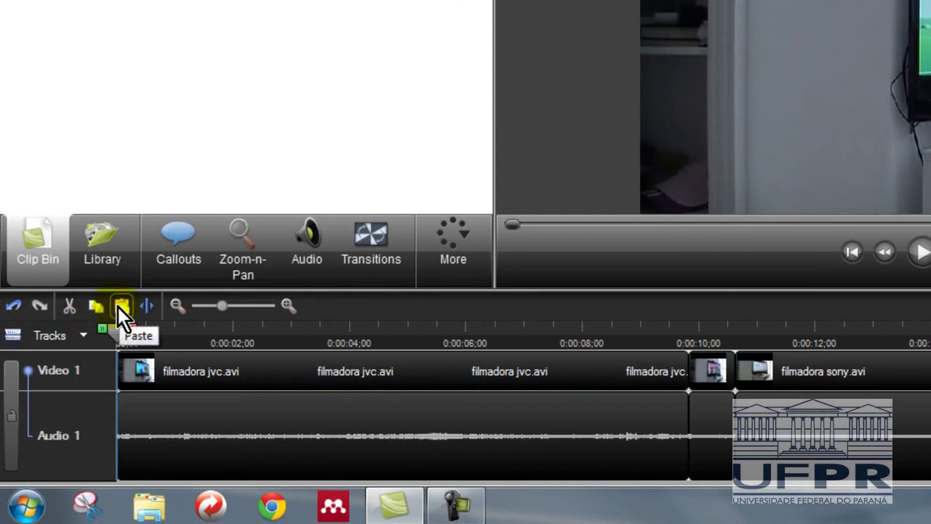
left_click(120, 306)
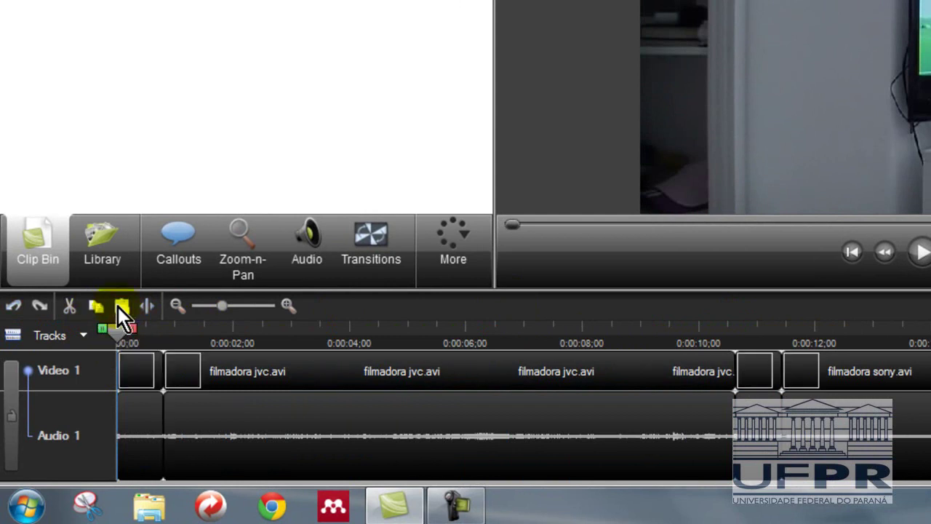